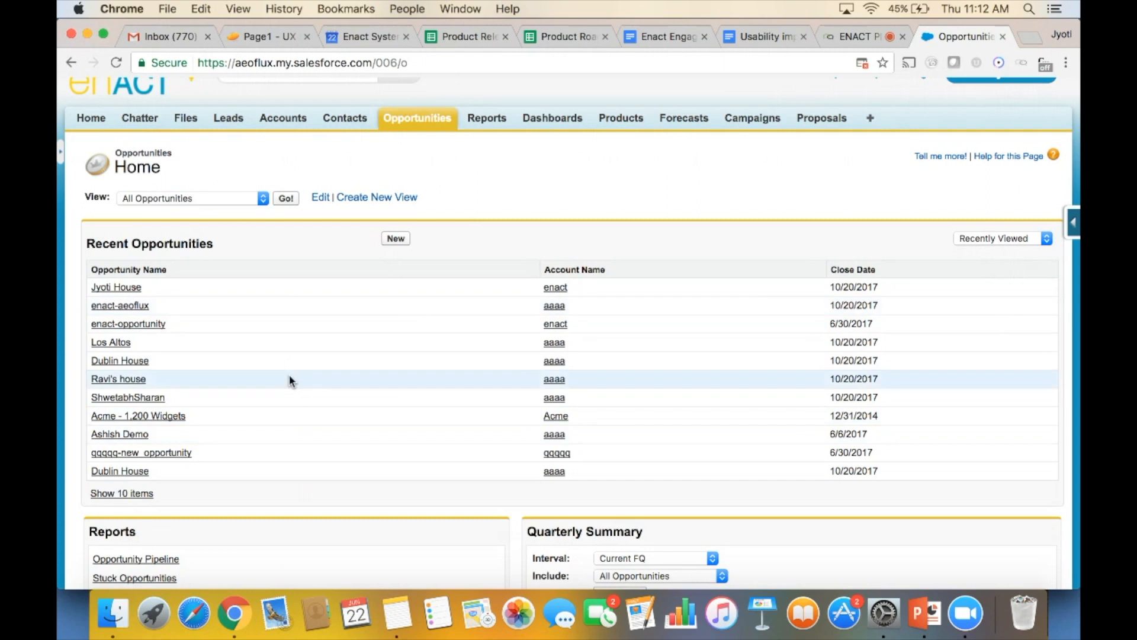
- Open the first opportunity in the Recent Opportunities list, the house project with the enact account
{"action": "scroll", "coordinate": [289, 374], "scroll_direction": "down", "scroll_amount": 1}
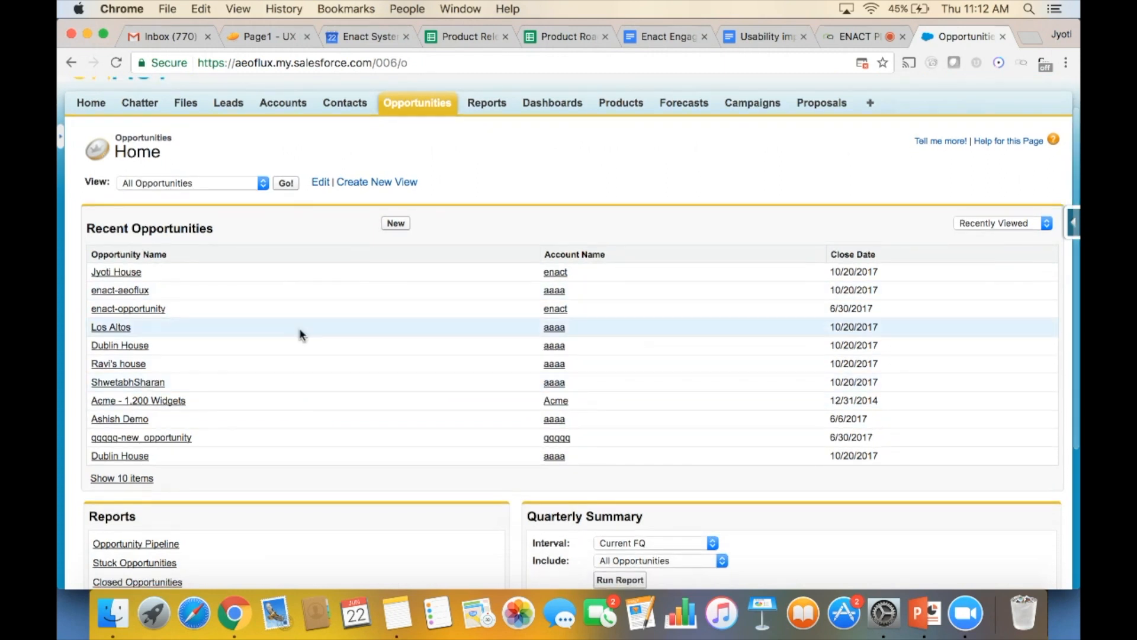
{"action": "scroll", "coordinate": [299, 333], "scroll_direction": "down", "scroll_amount": 1}
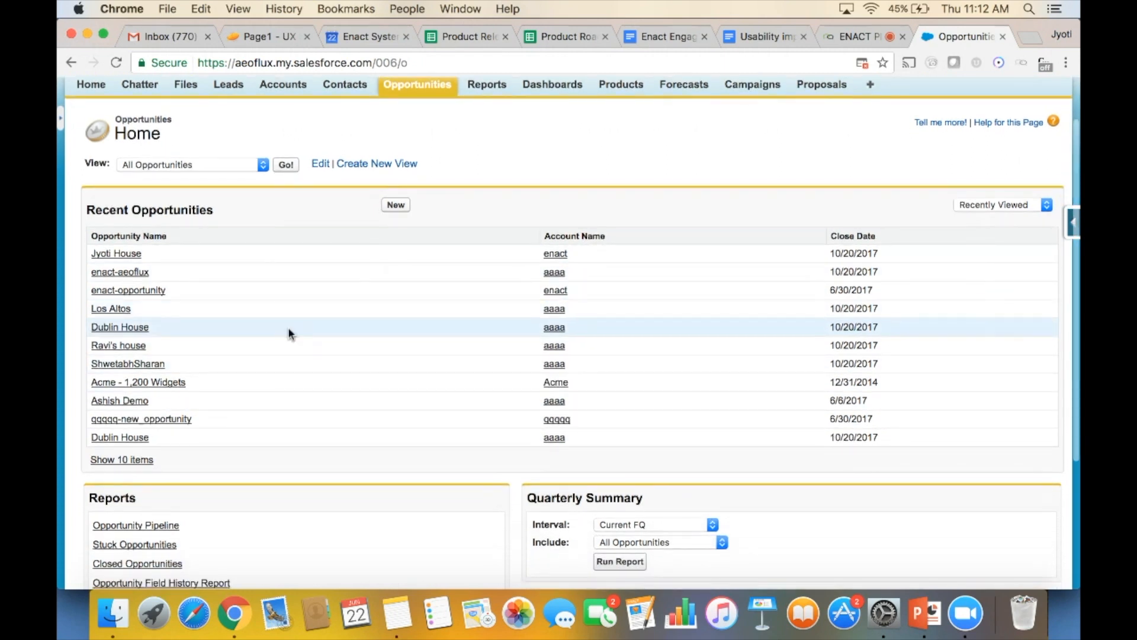
{"action": "left_click", "coordinate": [122, 254]}
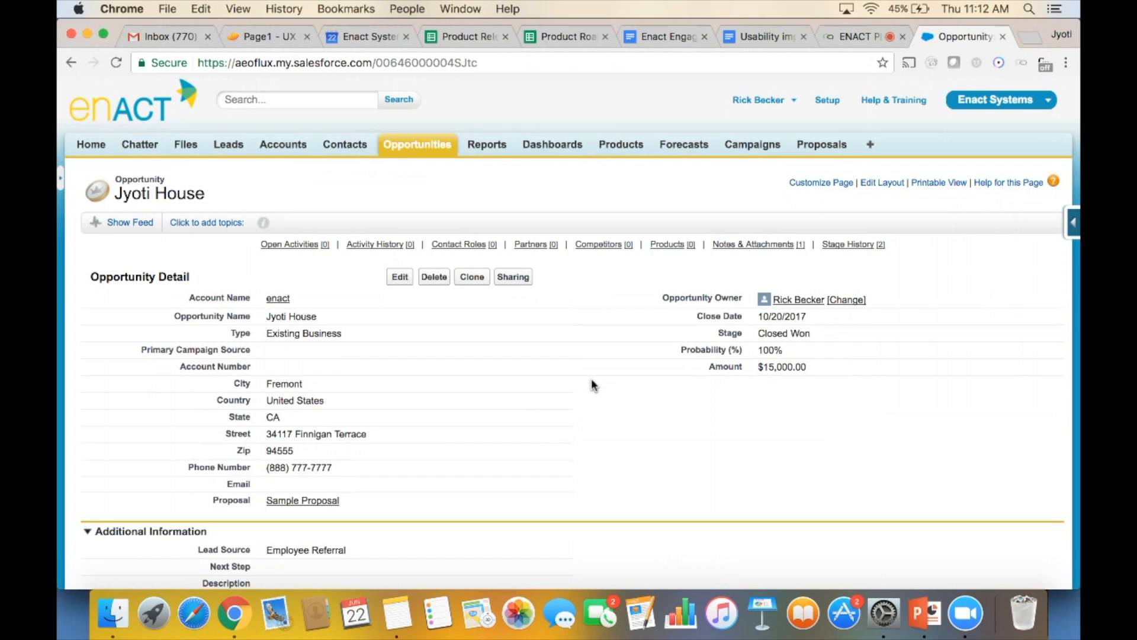
- Review the opportunity's details and open its enact_opportunity_bb custom link
{"action": "scroll", "coordinate": [591, 382], "scroll_direction": "down", "scroll_amount": 3}
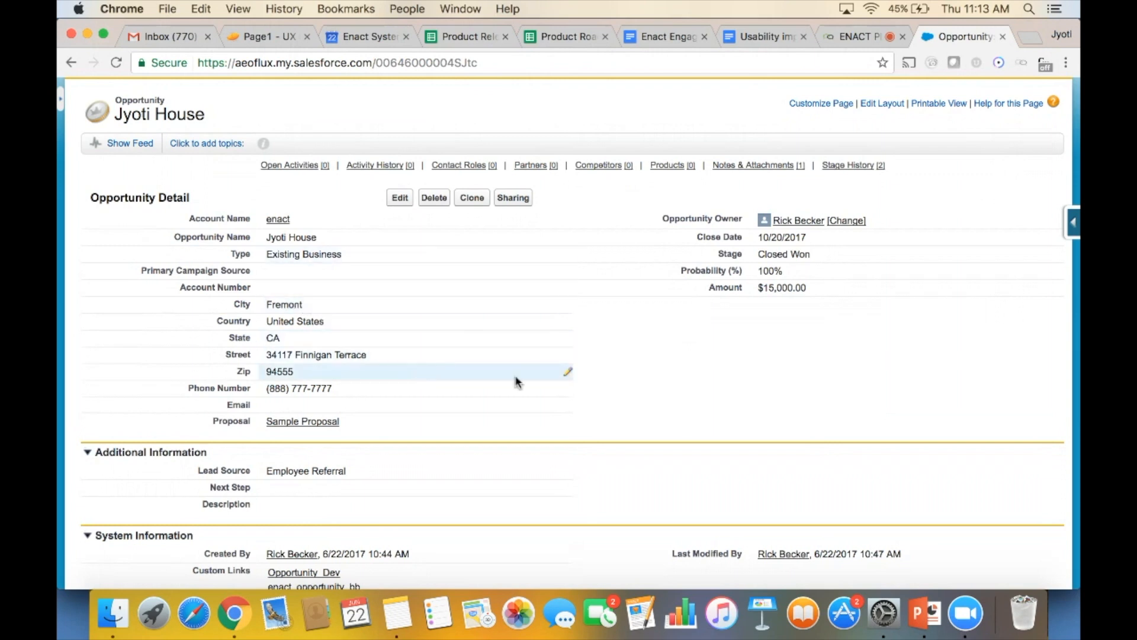
{"action": "scroll", "coordinate": [516, 381], "scroll_direction": "down", "scroll_amount": 1}
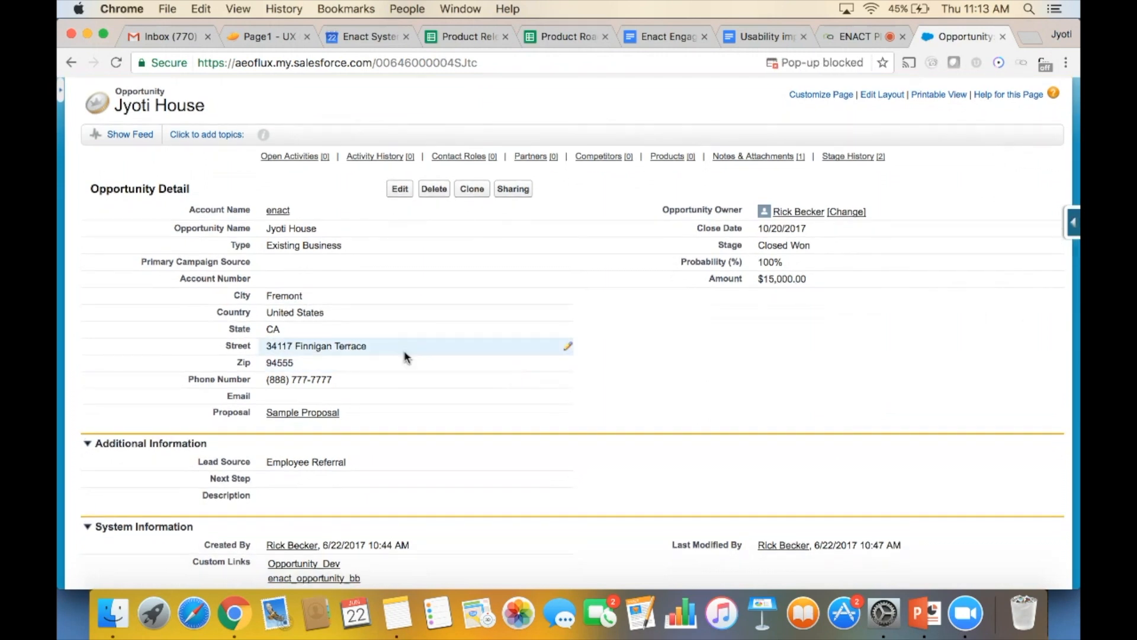
{"action": "scroll", "coordinate": [406, 357], "scroll_direction": "down", "scroll_amount": 3}
{"action": "scroll", "coordinate": [406, 356], "scroll_direction": "down", "scroll_amount": 5}
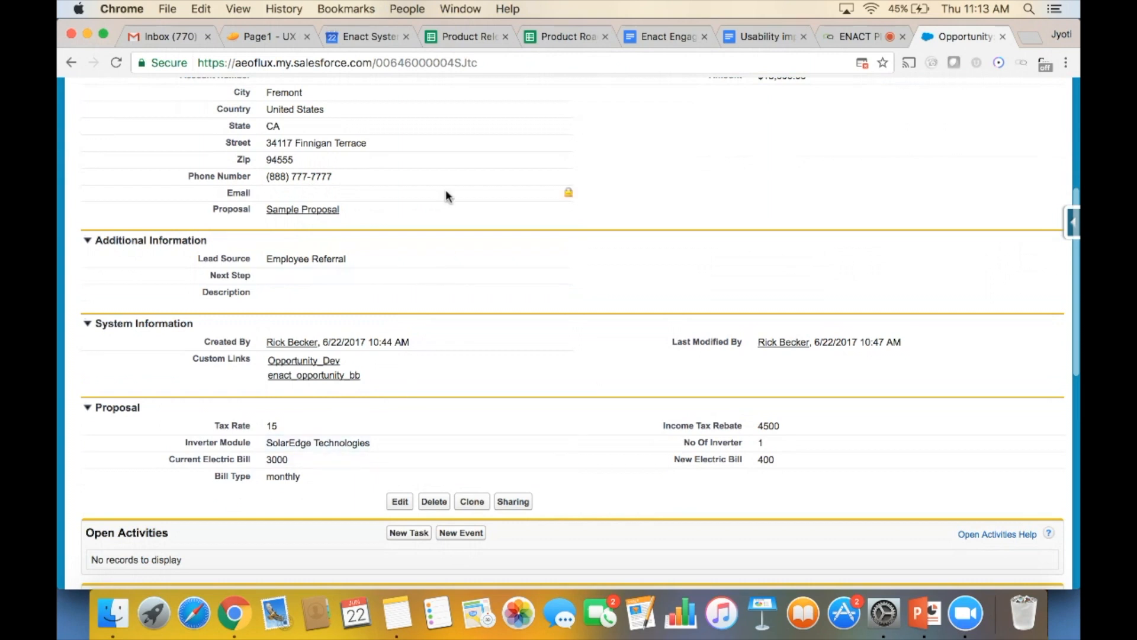
{"action": "scroll", "coordinate": [445, 190], "scroll_direction": "up", "scroll_amount": 5}
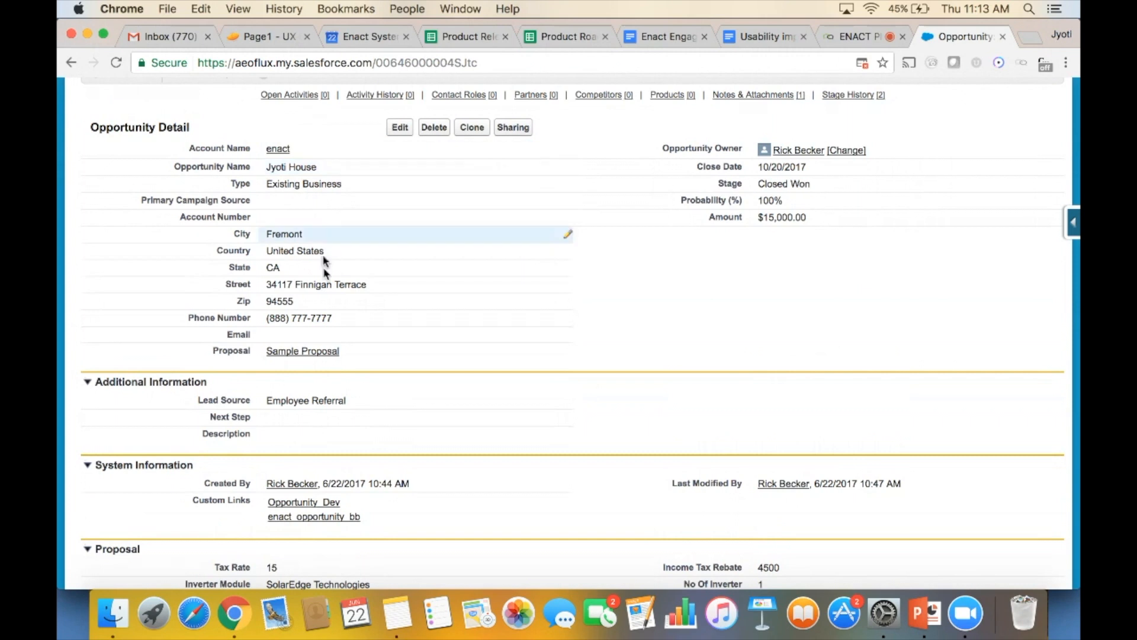
{"action": "scroll", "coordinate": [325, 307], "scroll_direction": "down", "scroll_amount": 5}
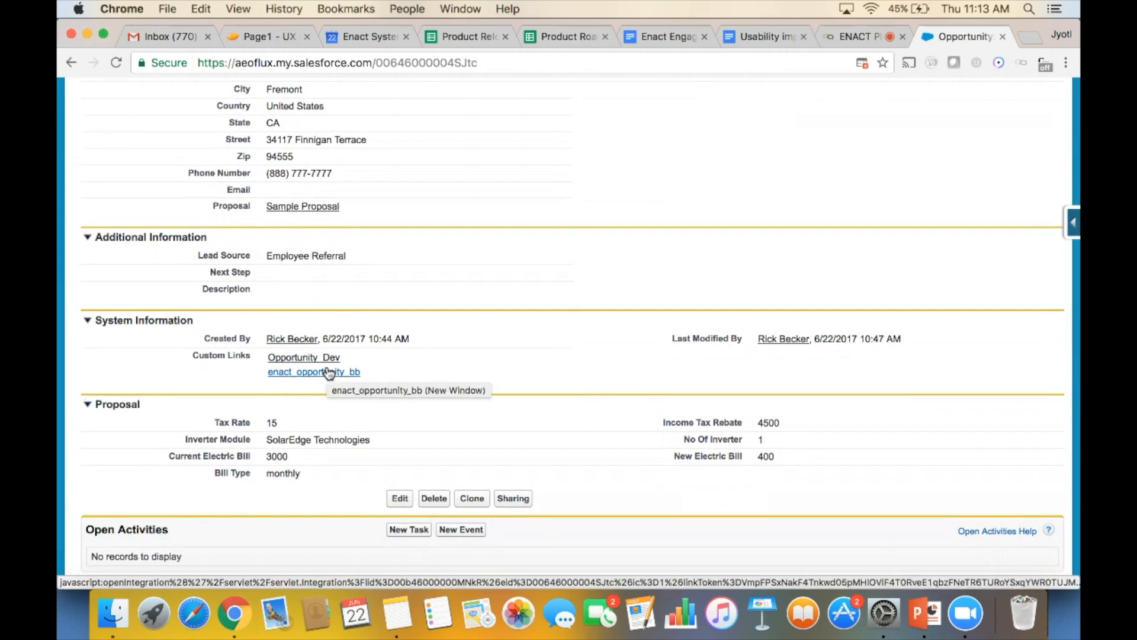
{"action": "left_click", "coordinate": [309, 373]}
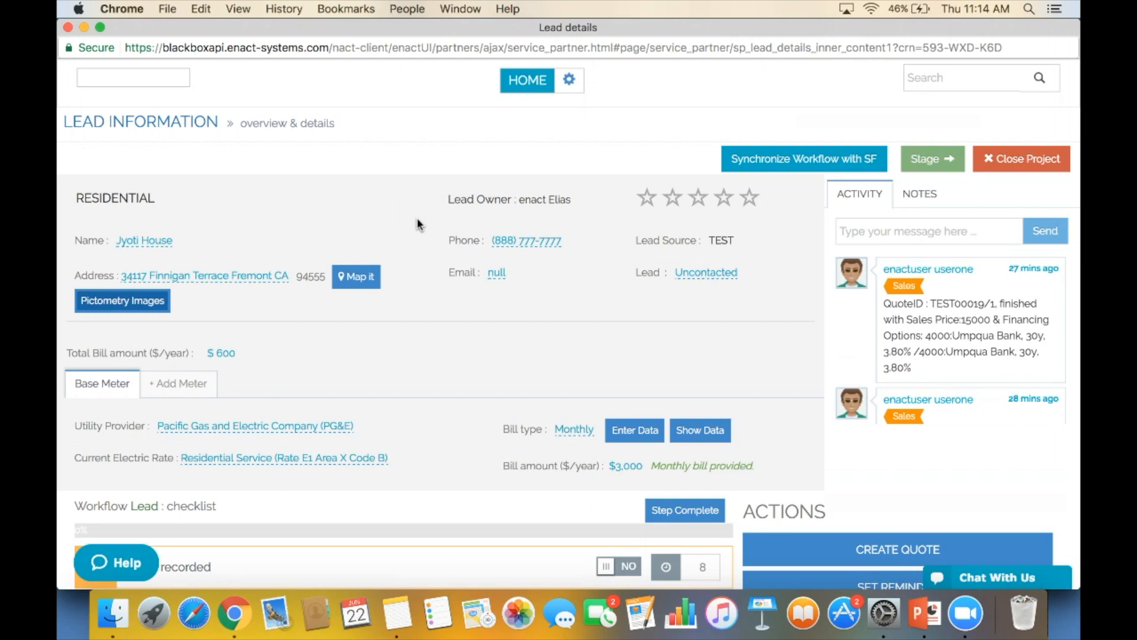
- Review the lead information and confirm Pacific Gas and Electric Company (PG&E) as the base meter's utility provider
{"action": "scroll", "coordinate": [417, 218], "scroll_direction": "down", "scroll_amount": 2}
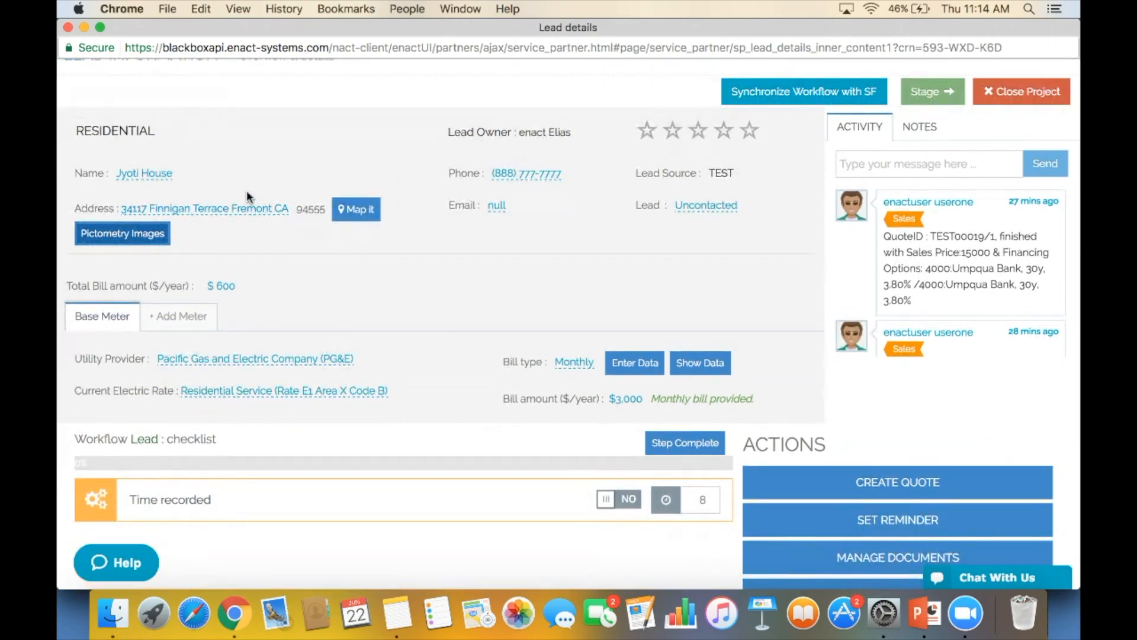
{"action": "scroll", "coordinate": [279, 184], "scroll_direction": "up", "scroll_amount": 1}
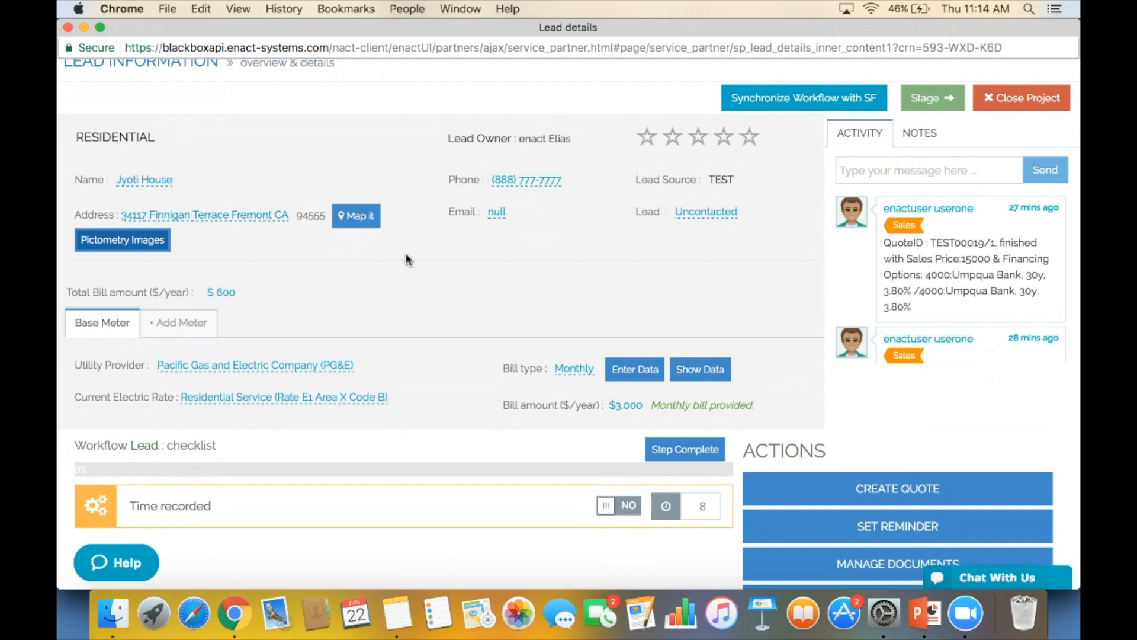
{"action": "scroll", "coordinate": [372, 309], "scroll_direction": "down", "scroll_amount": 5}
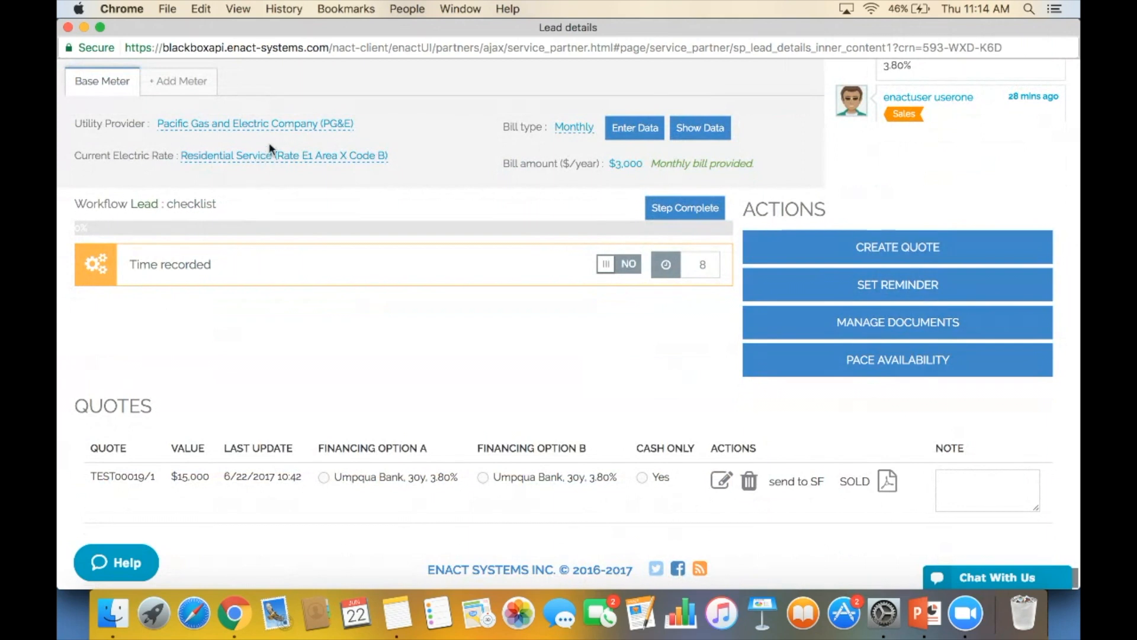
{"action": "left_click", "coordinate": [320, 132]}
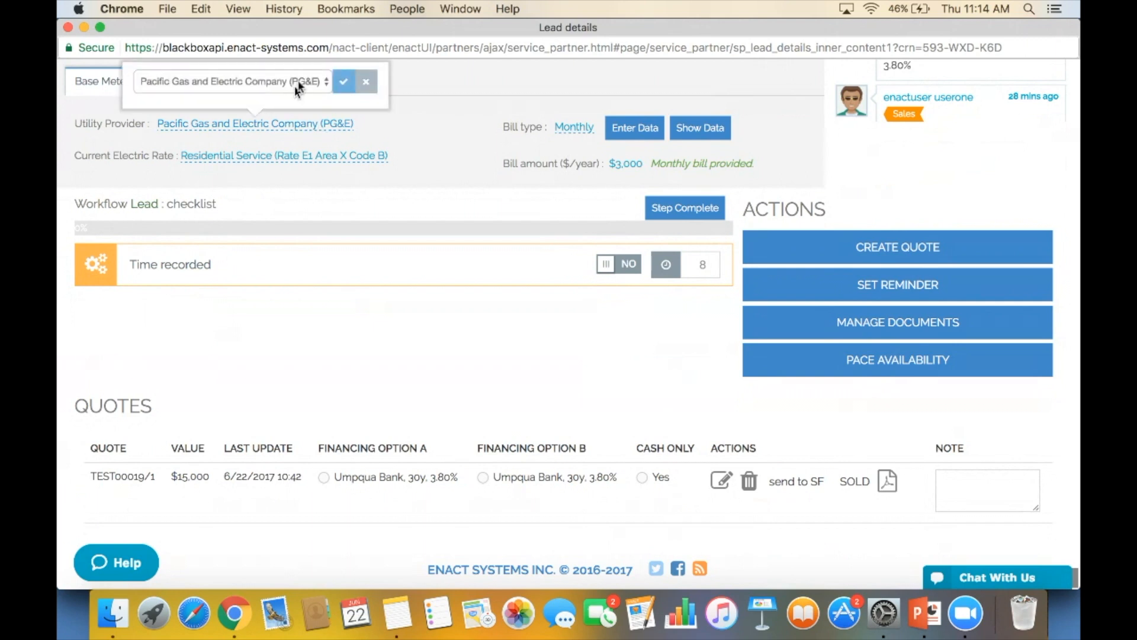
{"action": "left_click", "coordinate": [343, 88]}
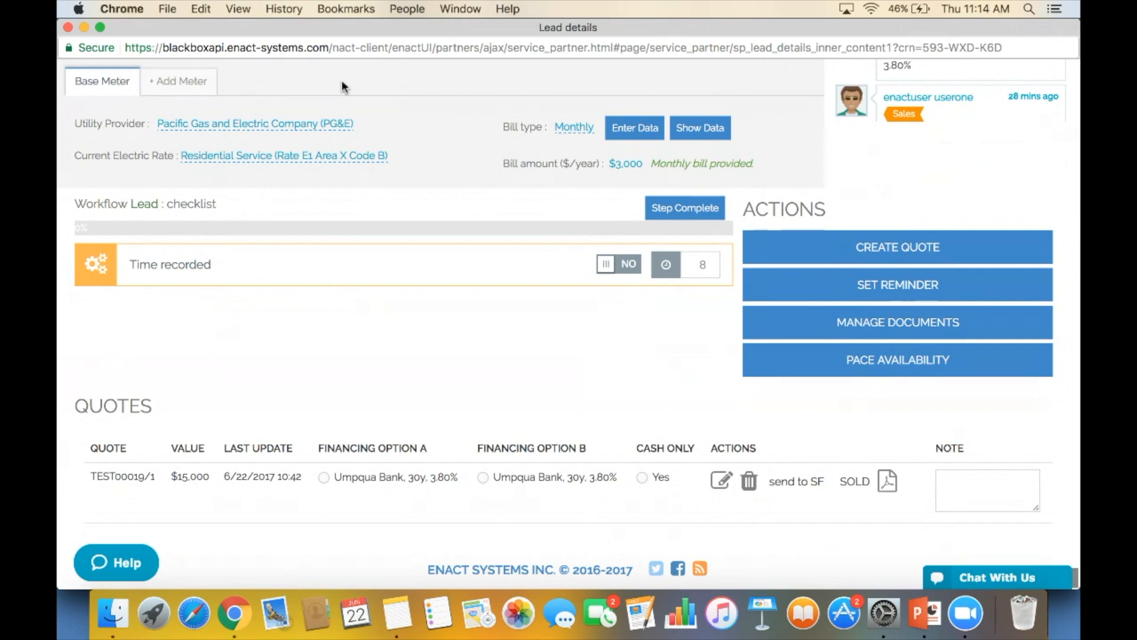
- Check the available electric rates and confirm Residential Service (Rate E1 Area X Code B) as the current electric rate
{"action": "left_click", "coordinate": [295, 160]}
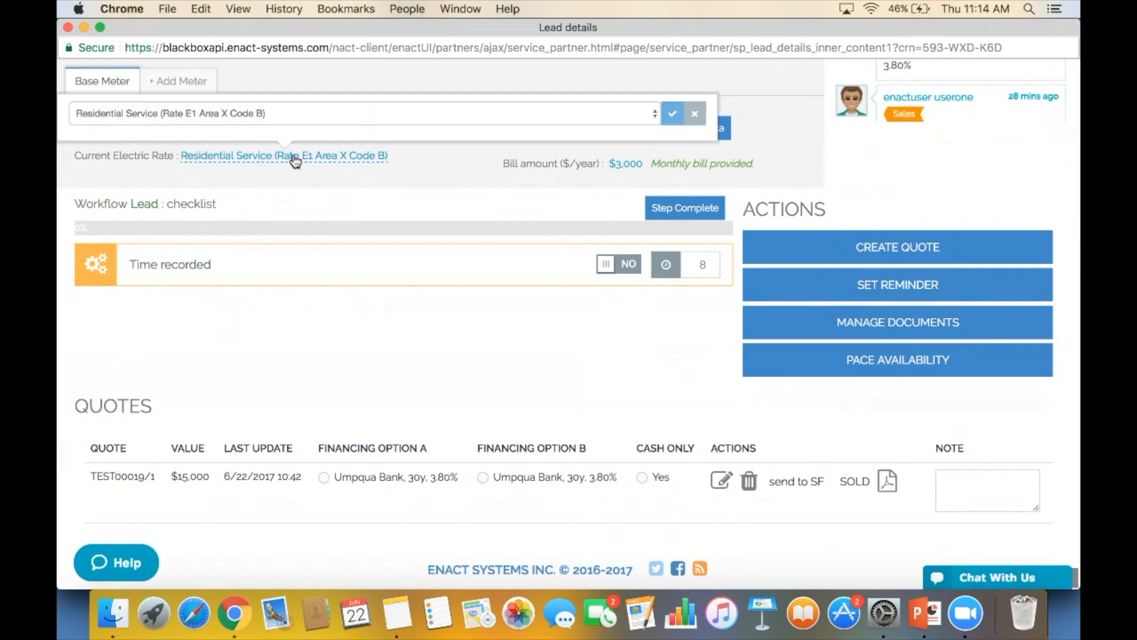
{"action": "left_click", "coordinate": [319, 122]}
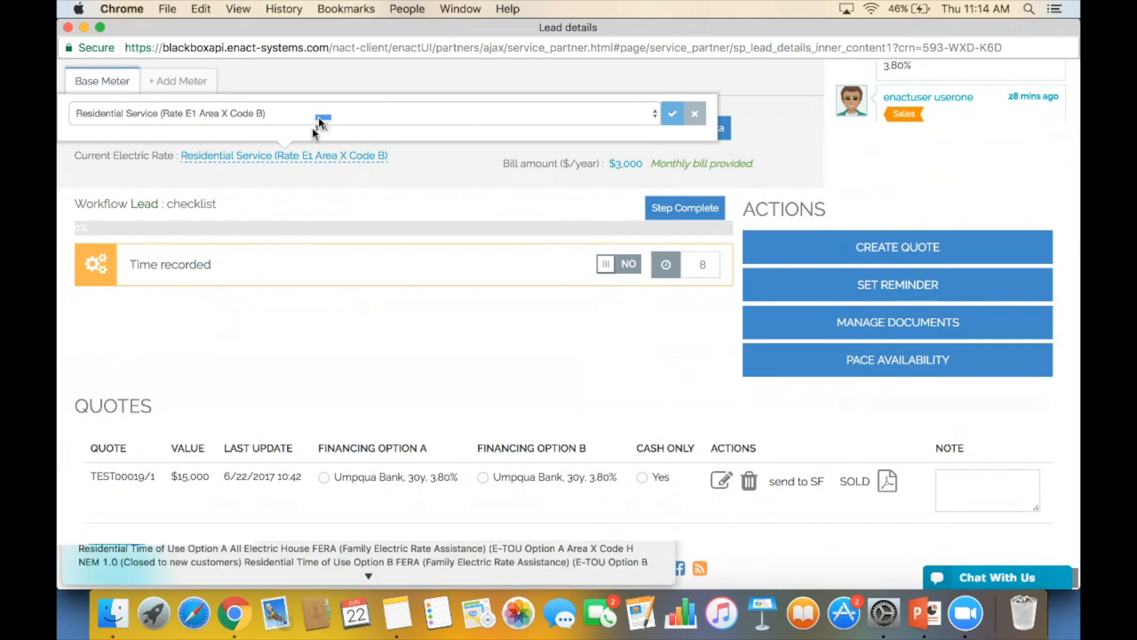
{"action": "left_click", "coordinate": [320, 121]}
{"action": "left_click", "coordinate": [679, 114]}
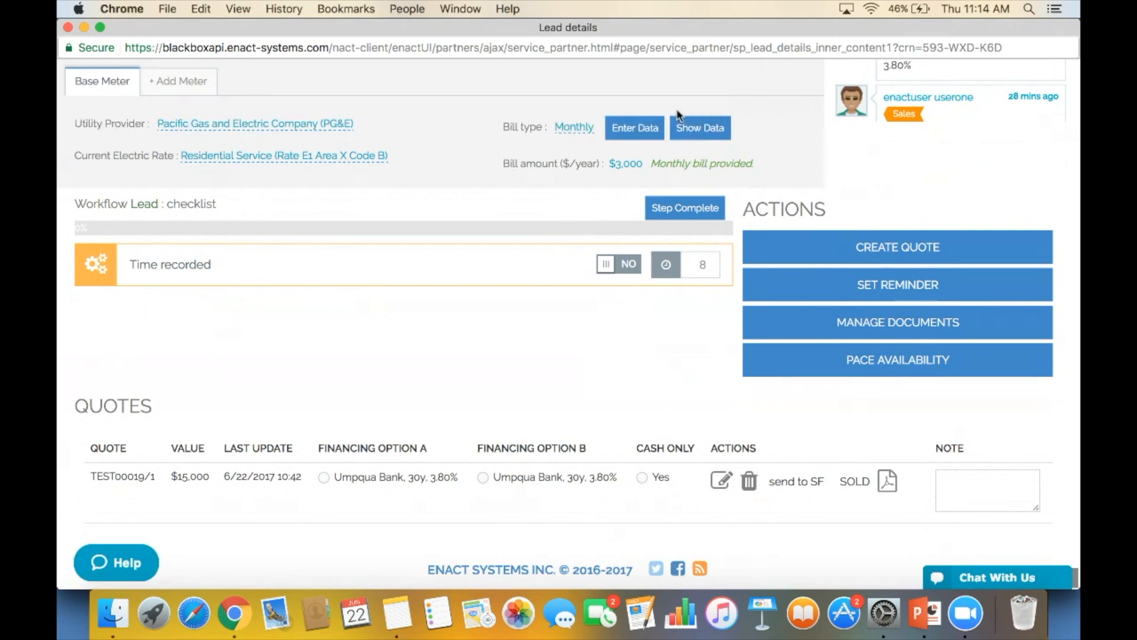
- Try the Custom Load Profile bill type for the base meter and dismiss its data upload form
{"action": "left_click", "coordinate": [573, 127]}
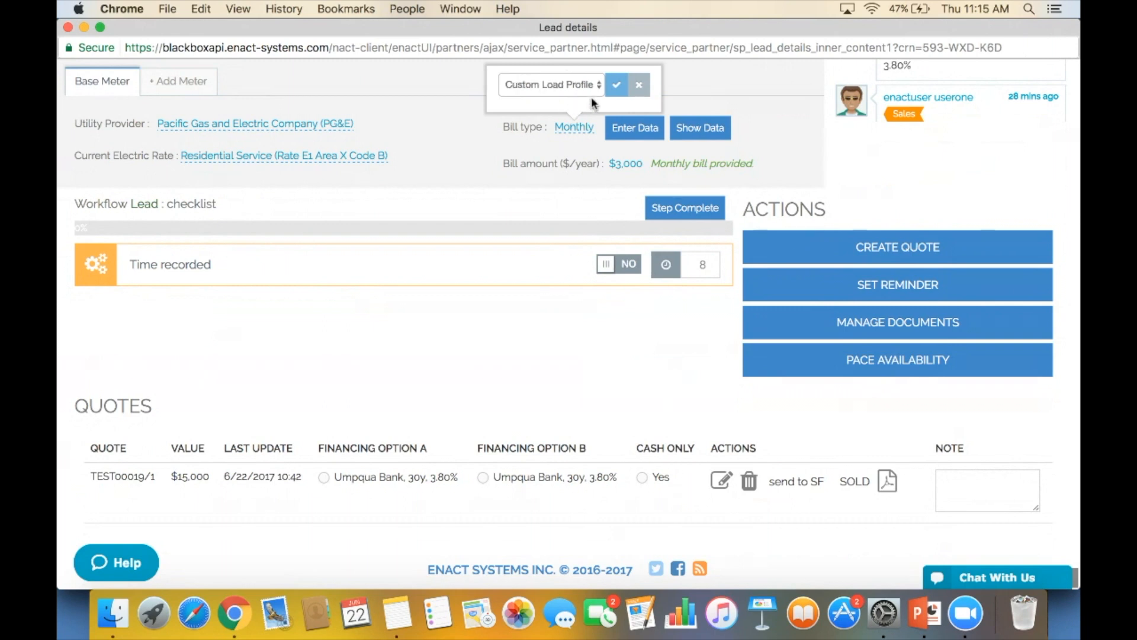
{"action": "left_click", "coordinate": [616, 86]}
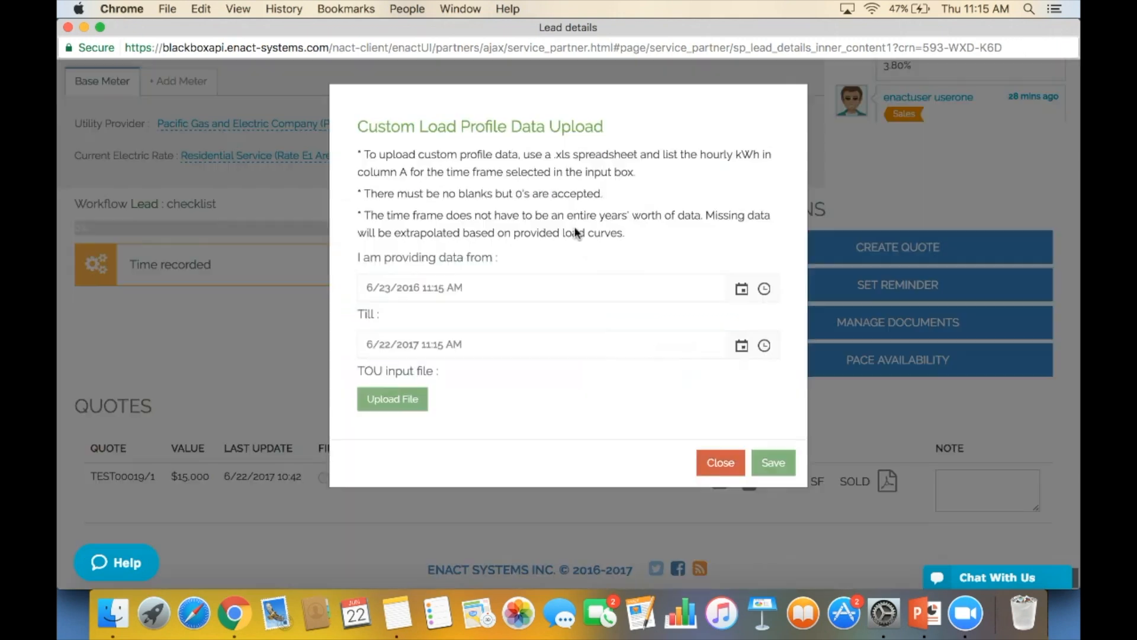
{"action": "left_click", "coordinate": [720, 468]}
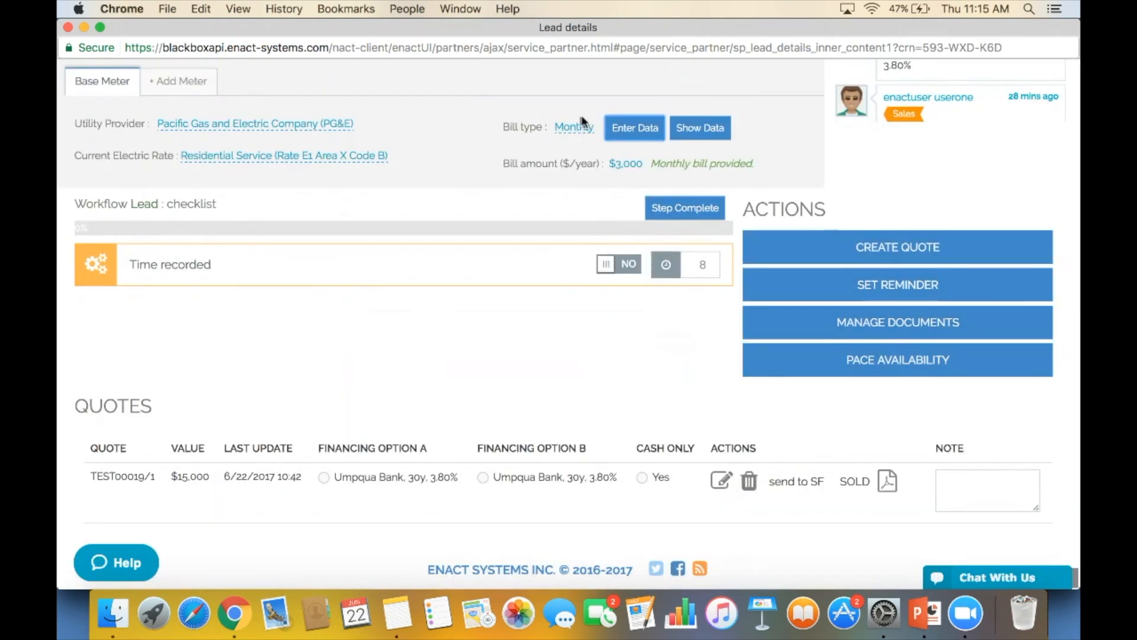
- Set the base meter's bill type to Monthly
{"action": "left_click", "coordinate": [571, 127]}
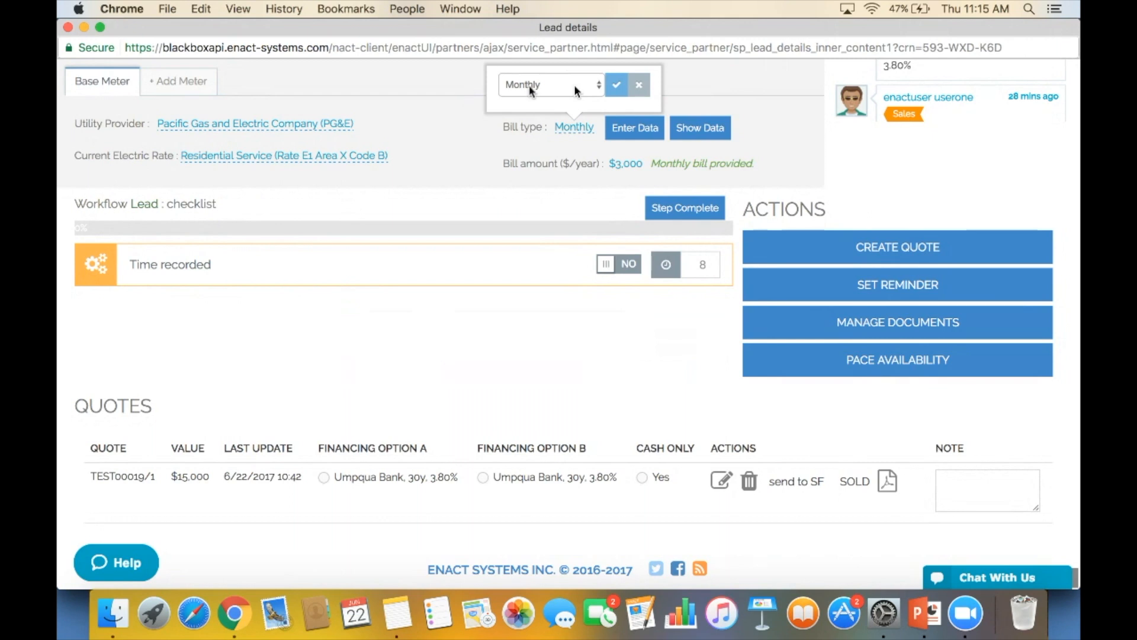
{"action": "left_click", "coordinate": [617, 87]}
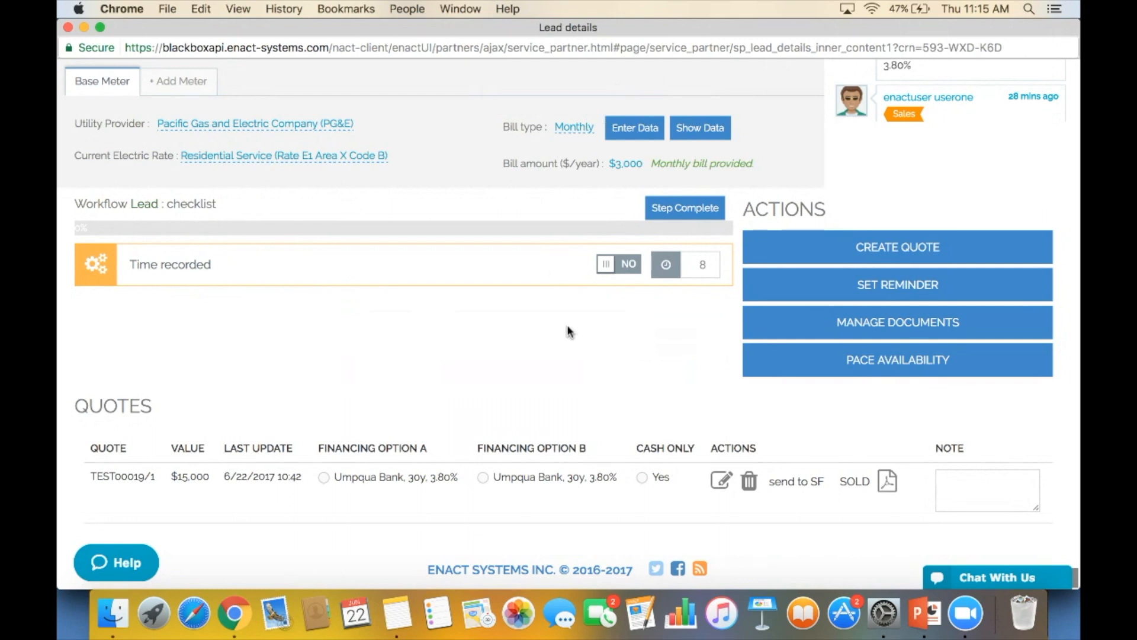
{"action": "scroll", "coordinate": [568, 330], "scroll_direction": "up", "scroll_amount": 2}
{"action": "scroll", "coordinate": [566, 325], "scroll_direction": "up", "scroll_amount": 1}
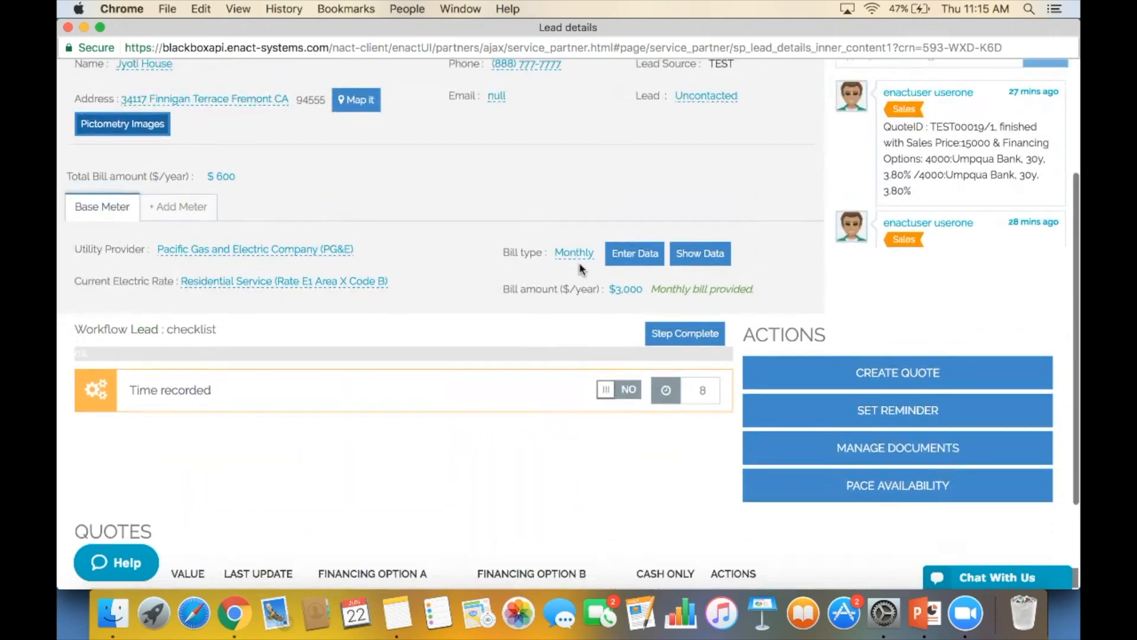
{"action": "left_click", "coordinate": [578, 254]}
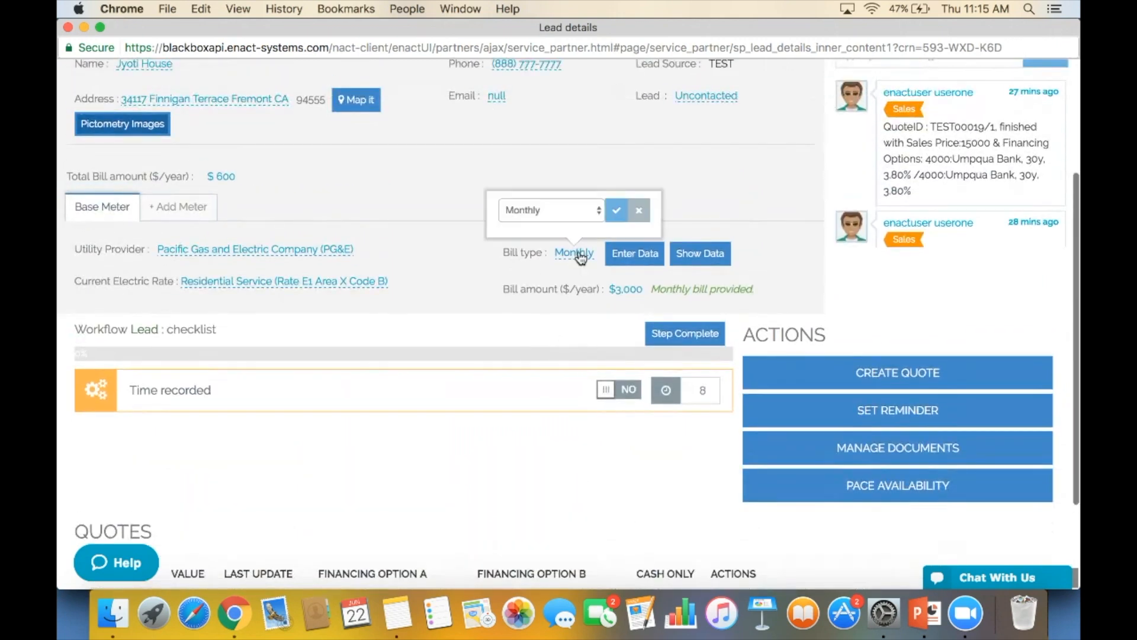
{"action": "left_click", "coordinate": [617, 210]}
- Open the monthly utility data entry, use Bill ($) as the data type and fill all months with 240 from January
{"action": "left_click", "coordinate": [633, 249]}
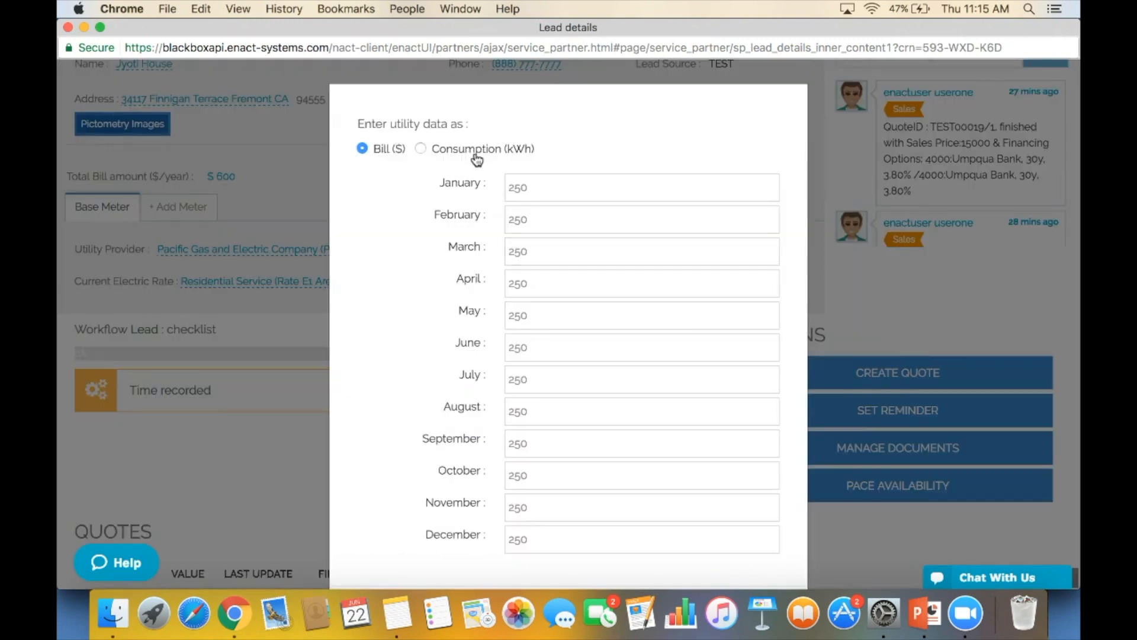
{"action": "left_click", "coordinate": [421, 150]}
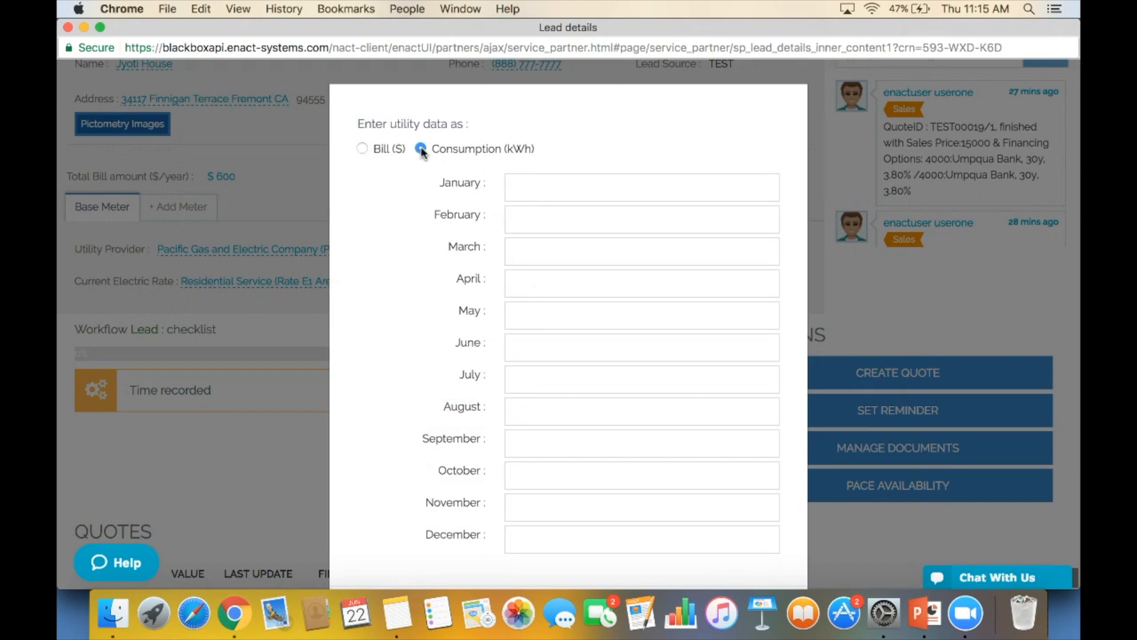
{"action": "left_click", "coordinate": [361, 148]}
{"action": "left_click", "coordinate": [515, 185]}
{"action": "type", "text": "240"}
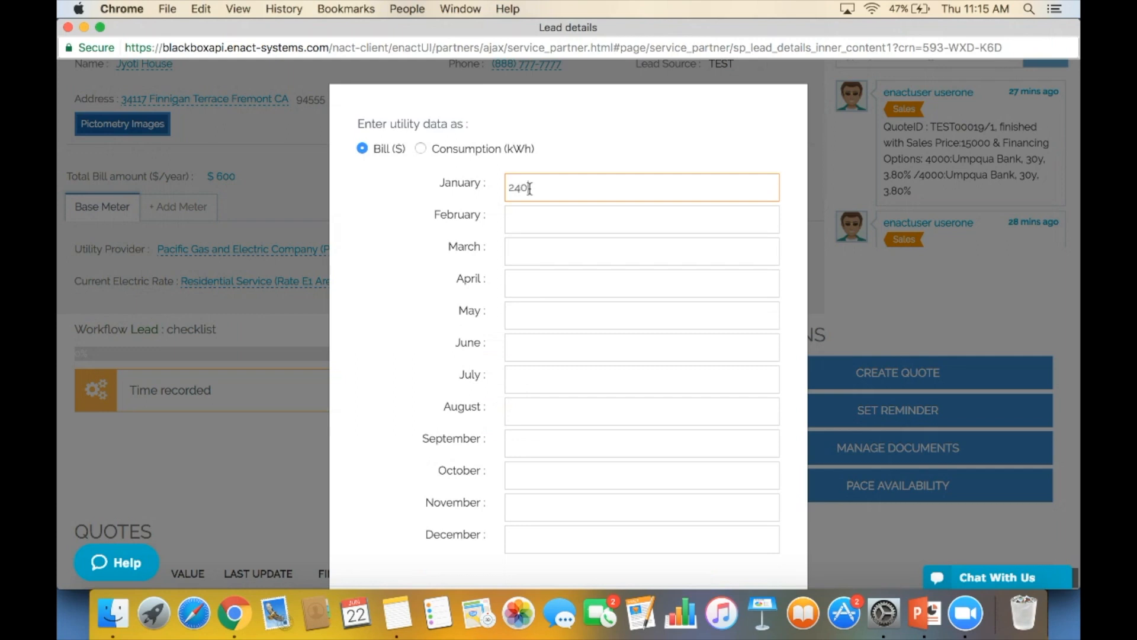
{"action": "key", "text": "Tab"}
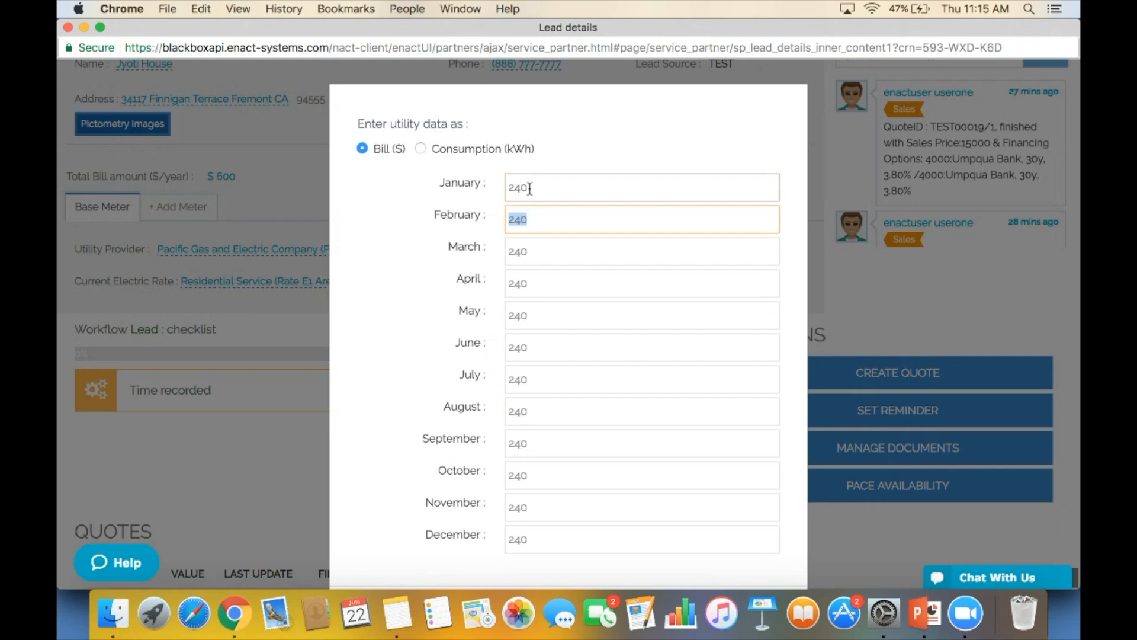
{"action": "left_click", "coordinate": [385, 233]}
- Set the bills to 260 for July, 280 for August, 240 for September, 220 for November and 210 for December, and save the data
{"action": "scroll", "coordinate": [418, 343], "scroll_direction": "down", "scroll_amount": 2}
{"action": "left_click", "coordinate": [530, 279]}
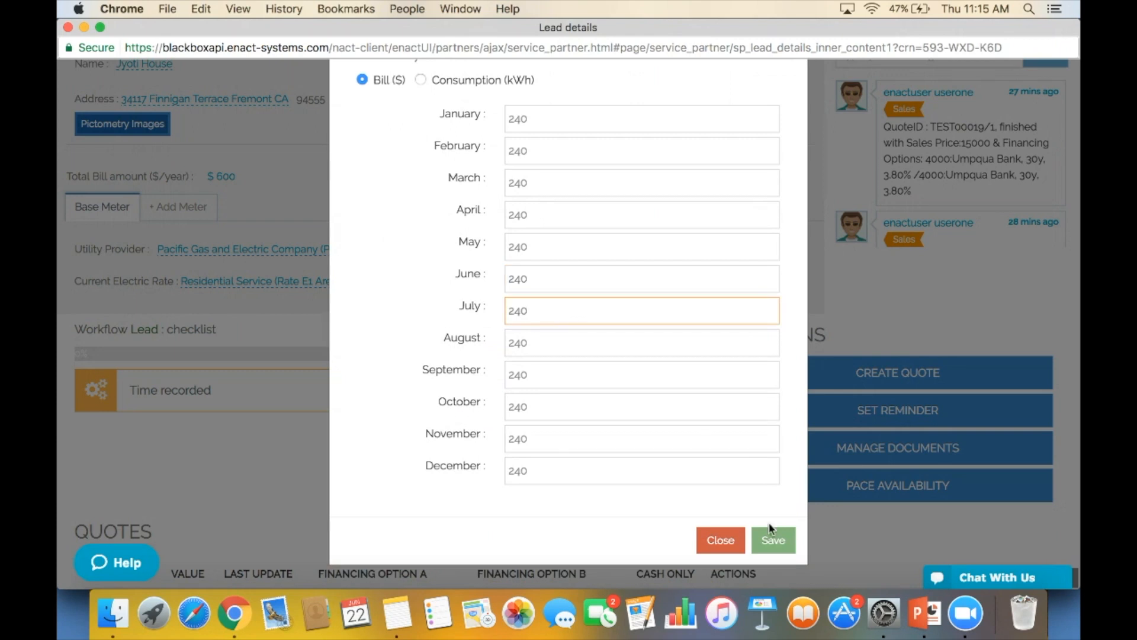
{"action": "key", "text": "BackSpace"}
{"action": "key", "text": "BackSpace"}
{"action": "key", "text": "BackSpace"}
{"action": "type", "text": "260"}
{"action": "key", "text": "Tab"}
{"action": "type", "text": "280"}
{"action": "key", "text": "Tab"}
{"action": "type", "text": "240"}
{"action": "key", "text": "Tab"}
{"action": "key", "text": "Tab"}
{"action": "type", "text": "220"}
{"action": "key", "text": "Tab"}
{"action": "type", "text": "210"}
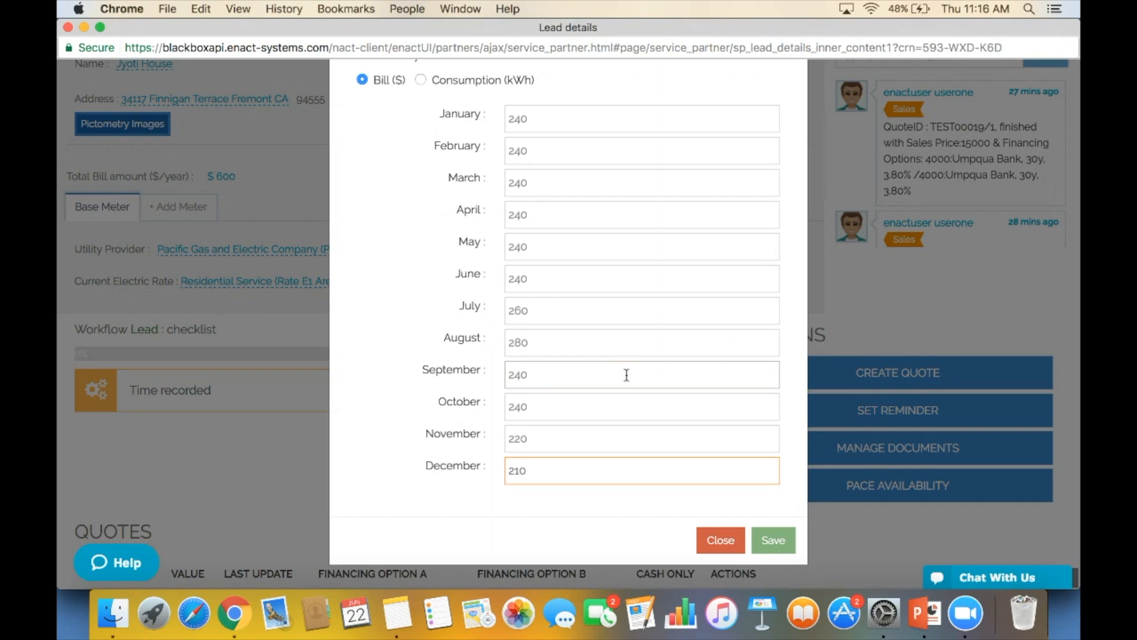
{"action": "left_click", "coordinate": [773, 542]}
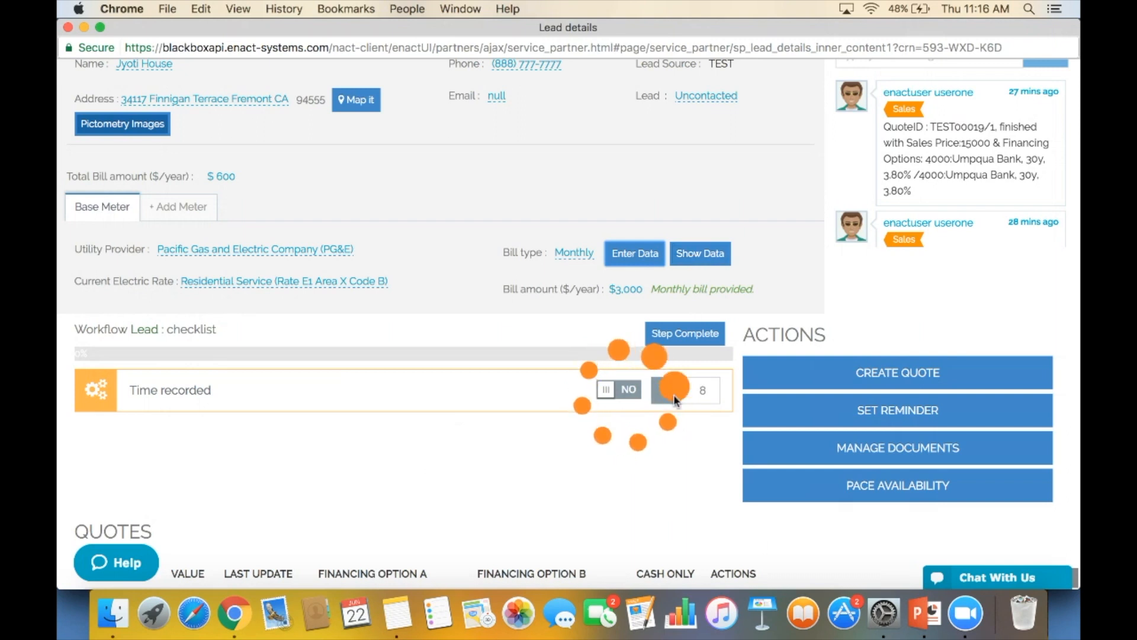
- Create a new quote for the lead and confirm the project site location on the satellite map
{"action": "scroll", "coordinate": [662, 465], "scroll_direction": "down", "scroll_amount": 3}
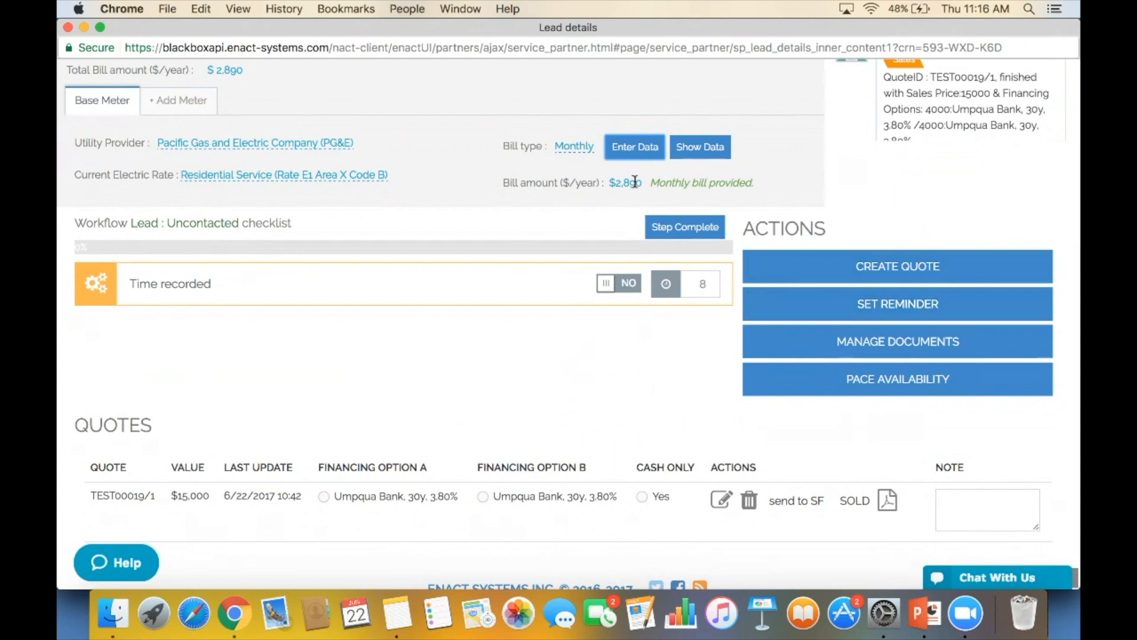
{"action": "left_click", "coordinate": [888, 264]}
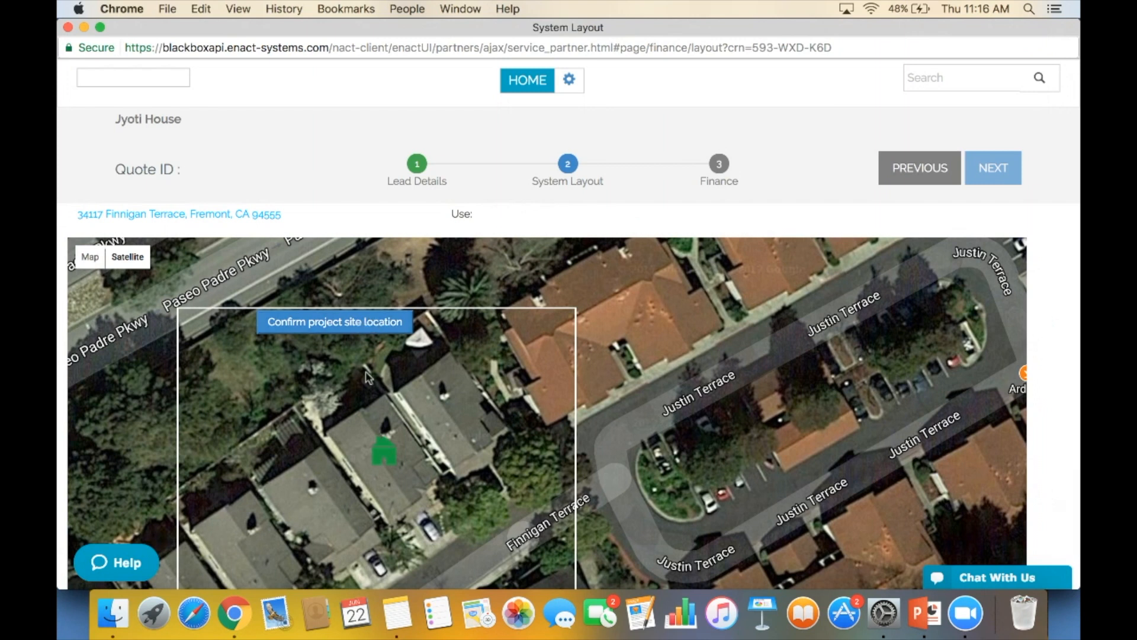
{"action": "left_click", "coordinate": [363, 327]}
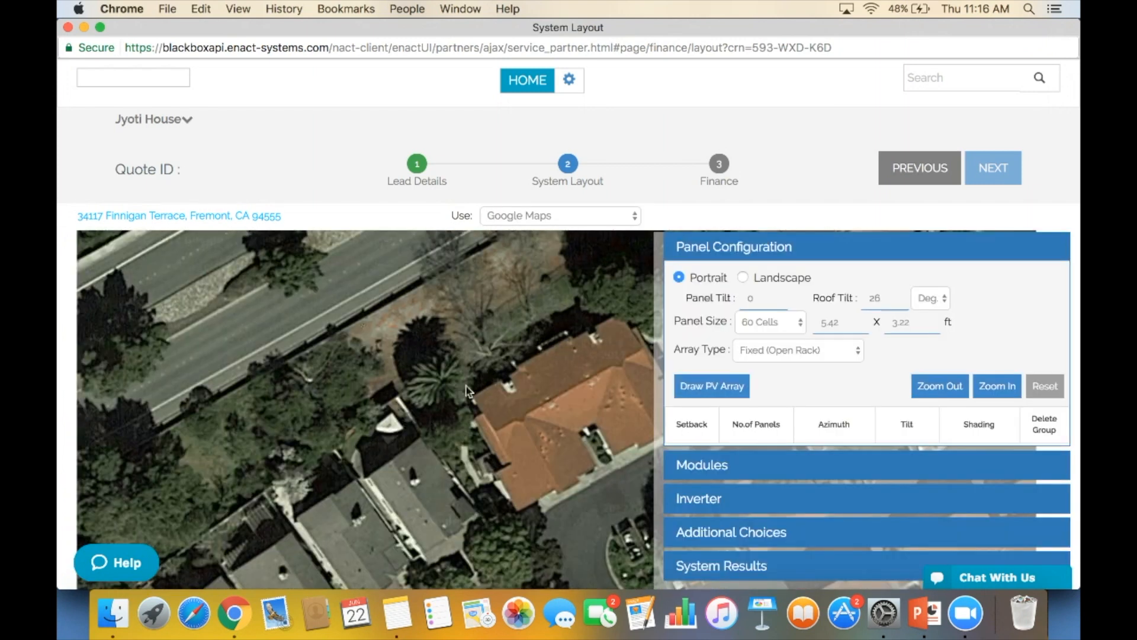
{"action": "scroll", "coordinate": [467, 386], "scroll_direction": "down", "scroll_amount": 2}
{"action": "scroll", "coordinate": [467, 386], "scroll_direction": "up", "scroll_amount": 1}
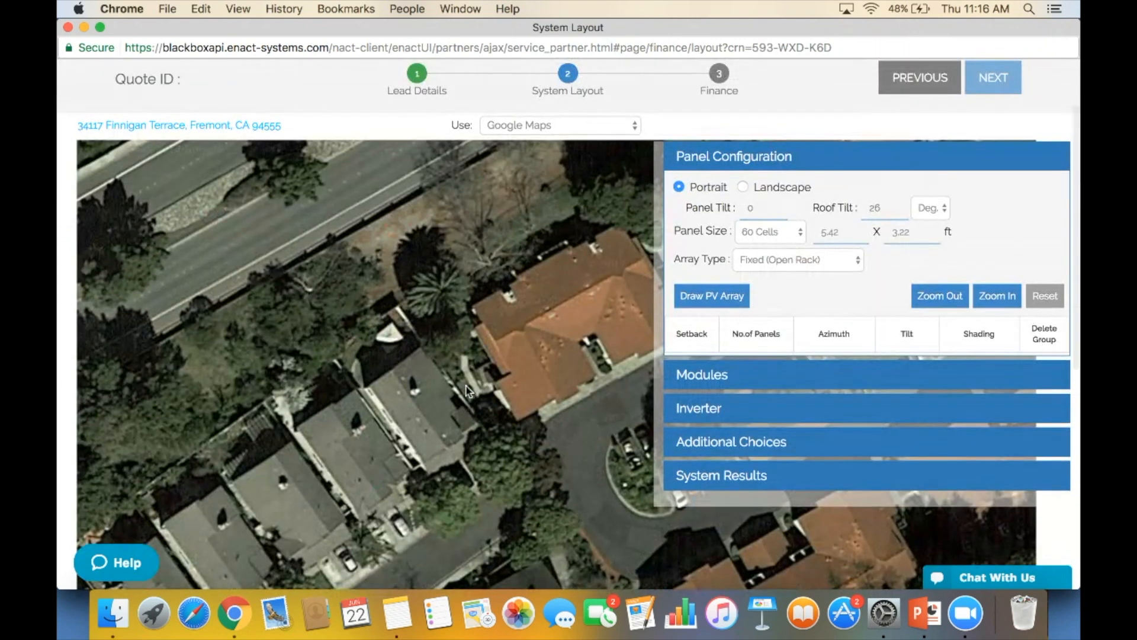
- Switch the map source of the system layout to Pictometry Maps and examine the house's roof in that imagery
{"action": "scroll", "coordinate": [466, 387], "scroll_direction": "down", "scroll_amount": 1}
{"action": "scroll", "coordinate": [467, 386], "scroll_direction": "down", "scroll_amount": 1}
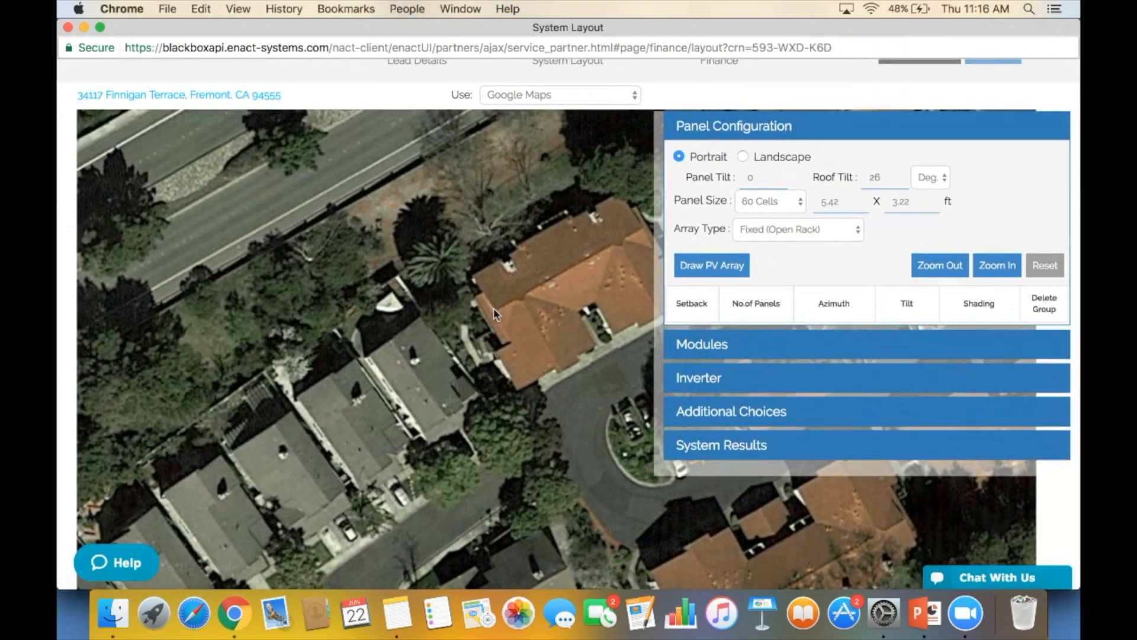
{"action": "left_click", "coordinate": [852, 577]}
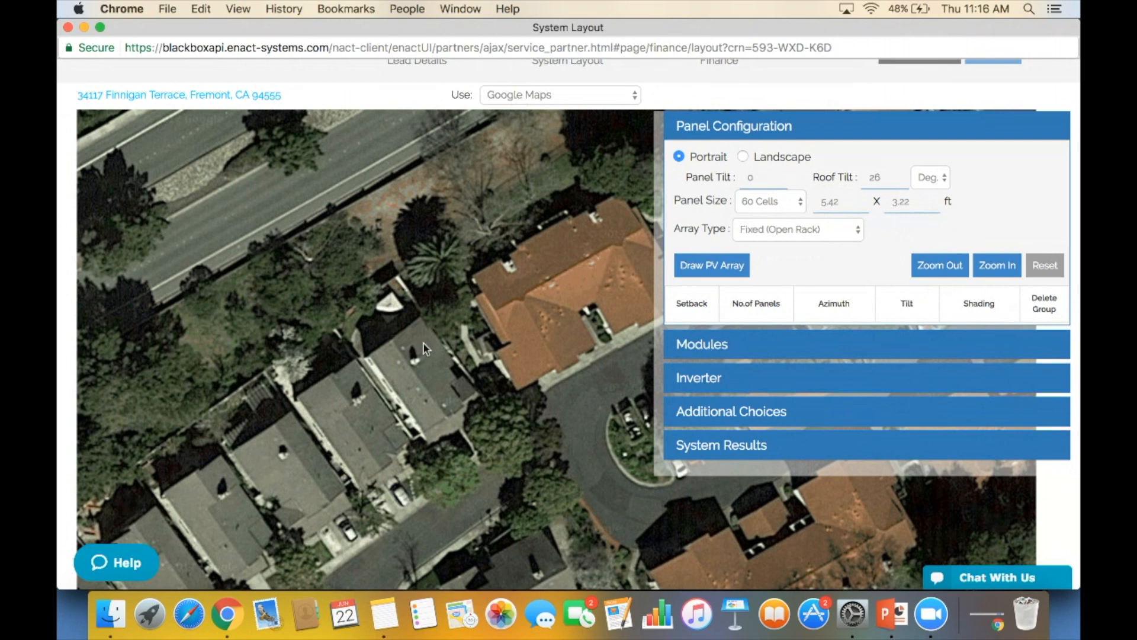
{"action": "scroll", "coordinate": [424, 348], "scroll_direction": "down", "scroll_amount": 2}
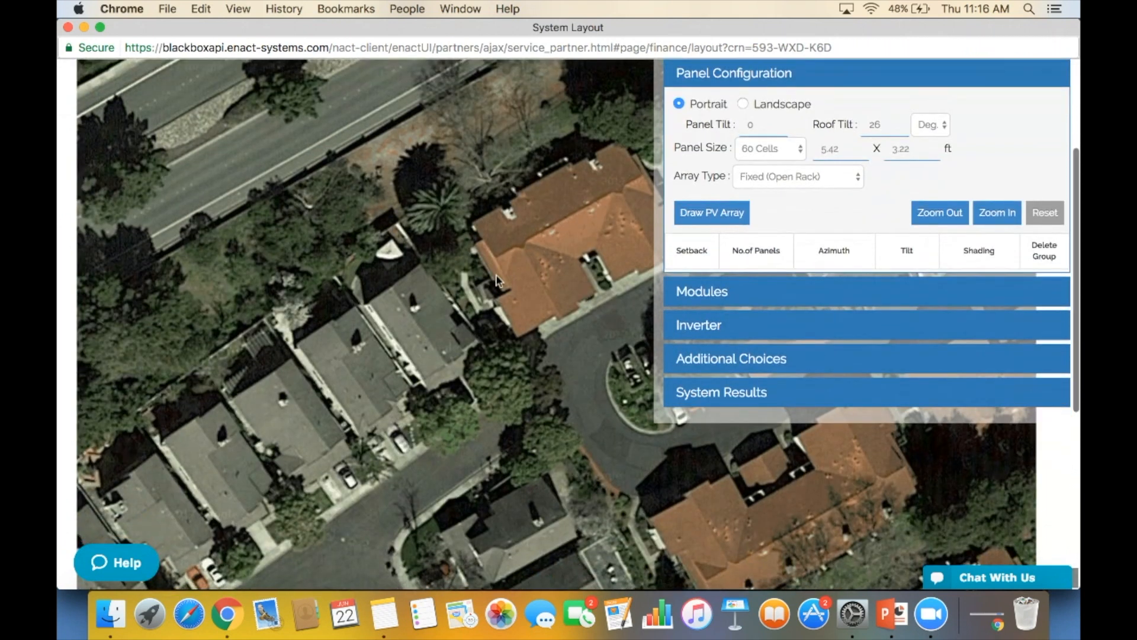
{"action": "scroll", "coordinate": [474, 263], "scroll_direction": "up", "scroll_amount": 5}
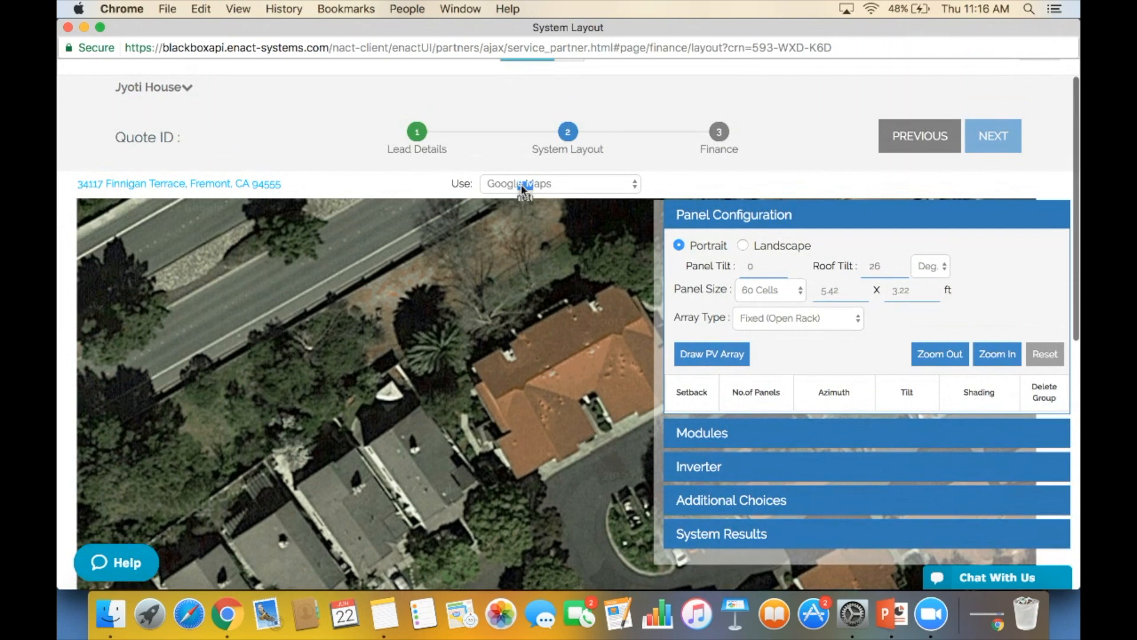
{"action": "left_click", "coordinate": [522, 200]}
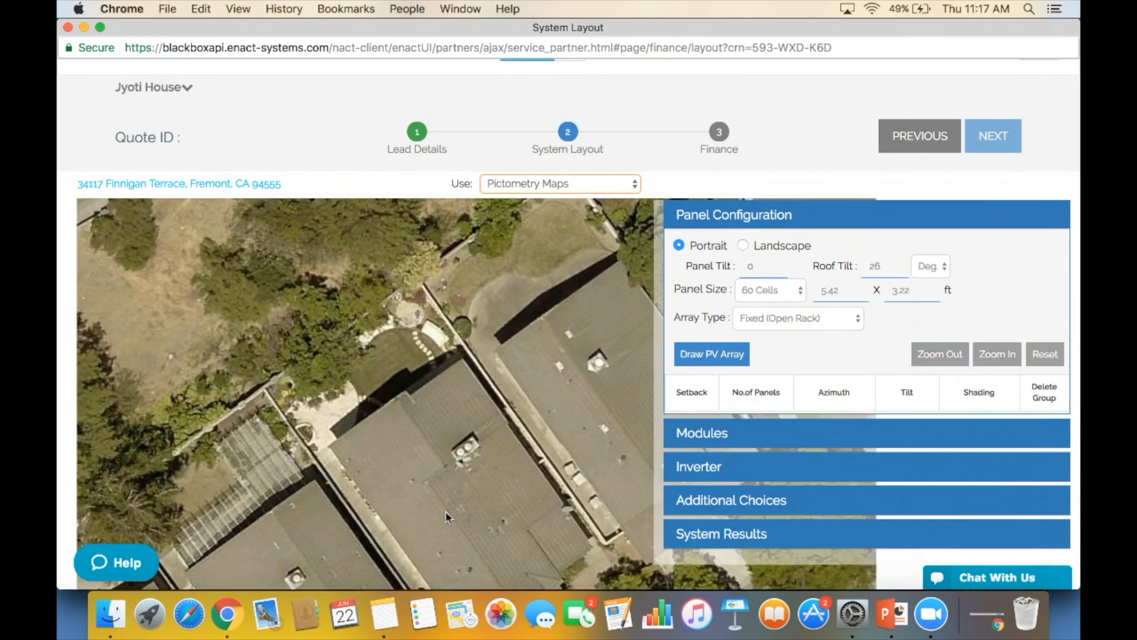
{"action": "scroll", "coordinate": [525, 494], "scroll_direction": "down", "scroll_amount": 1}
{"action": "scroll", "coordinate": [525, 494], "scroll_direction": "down", "scroll_amount": 4}
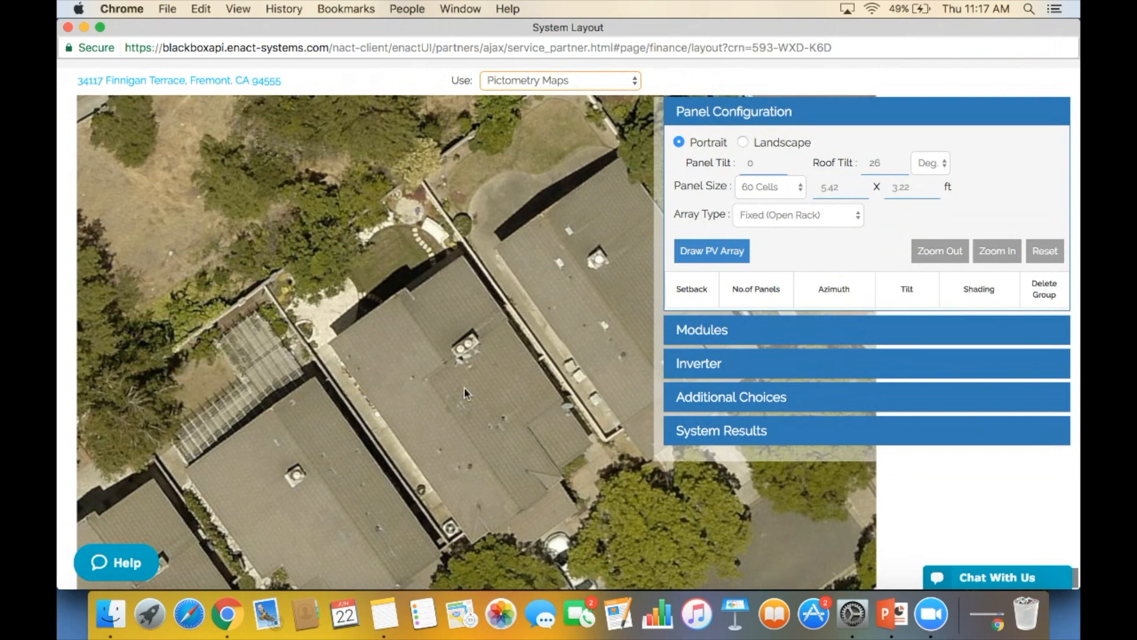
{"action": "scroll", "coordinate": [503, 409], "scroll_direction": "down", "scroll_amount": 1}
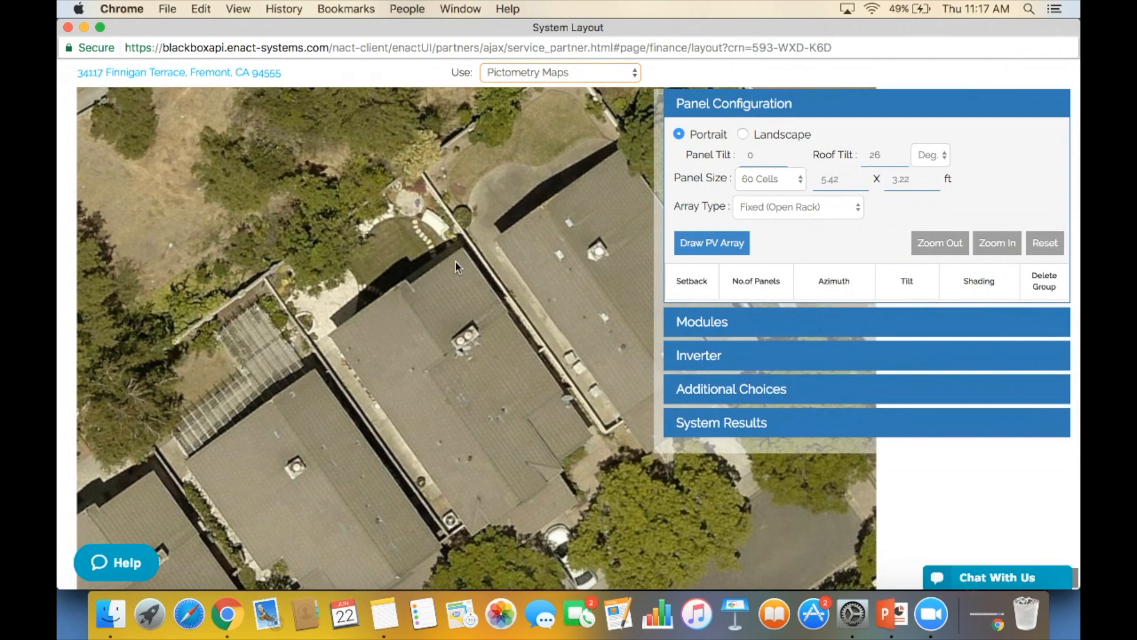
{"action": "left_click", "coordinate": [653, 74]}
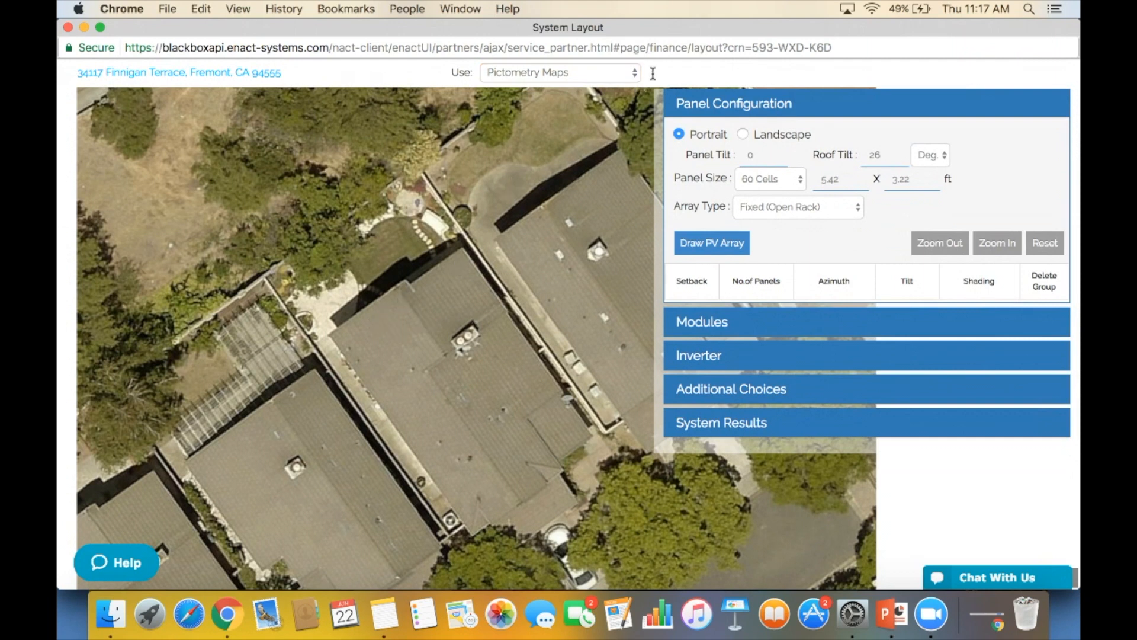